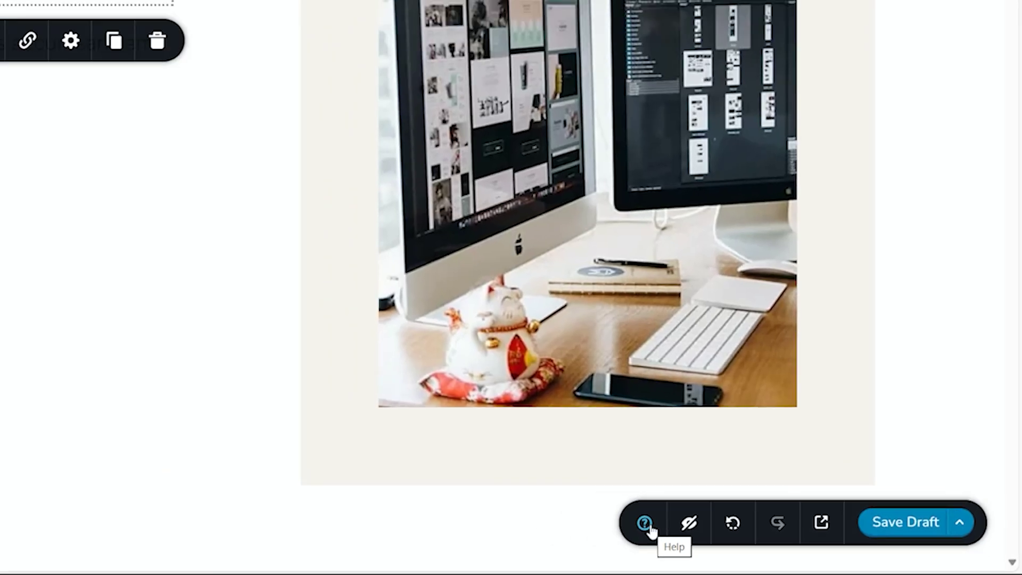
Step: Open the Help sidebar, move it left and back right, and pin it open
click(571, 512)
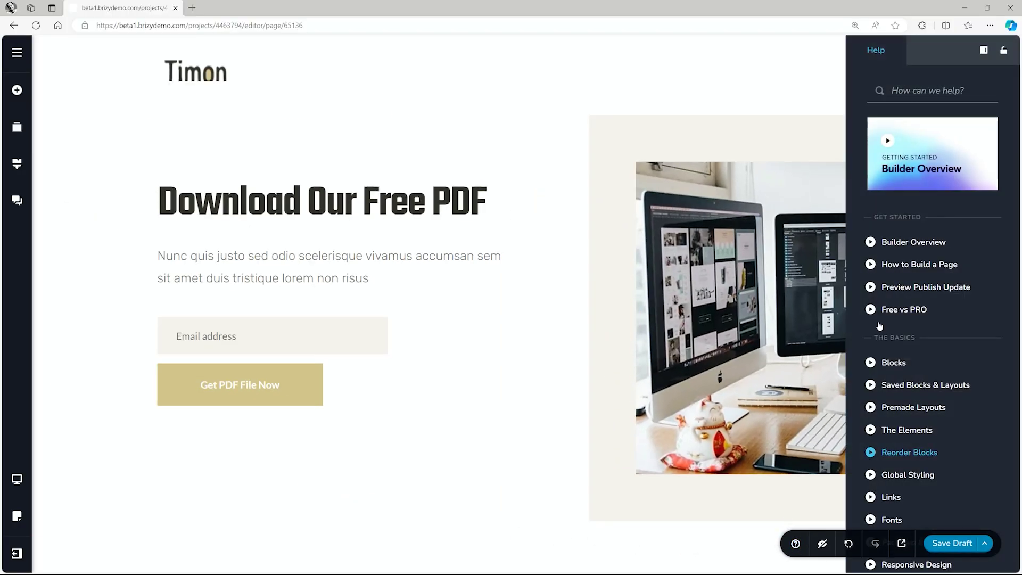
click(984, 51)
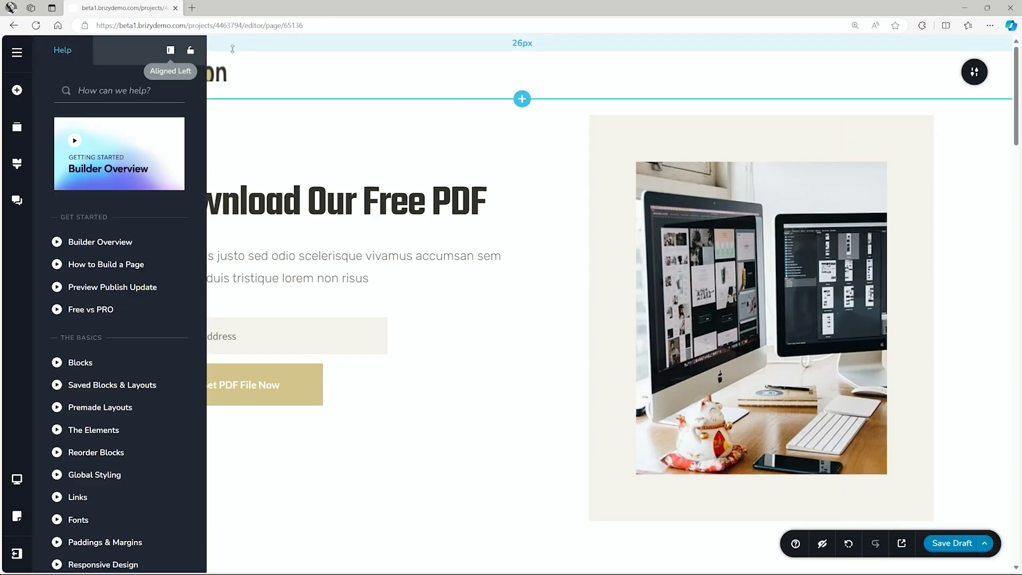
click(175, 50)
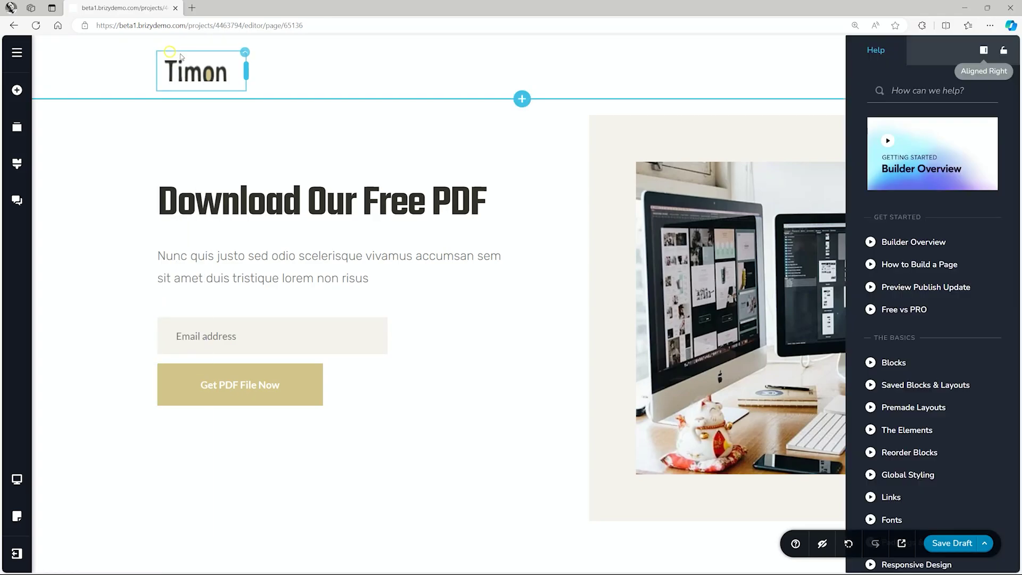
click(1004, 50)
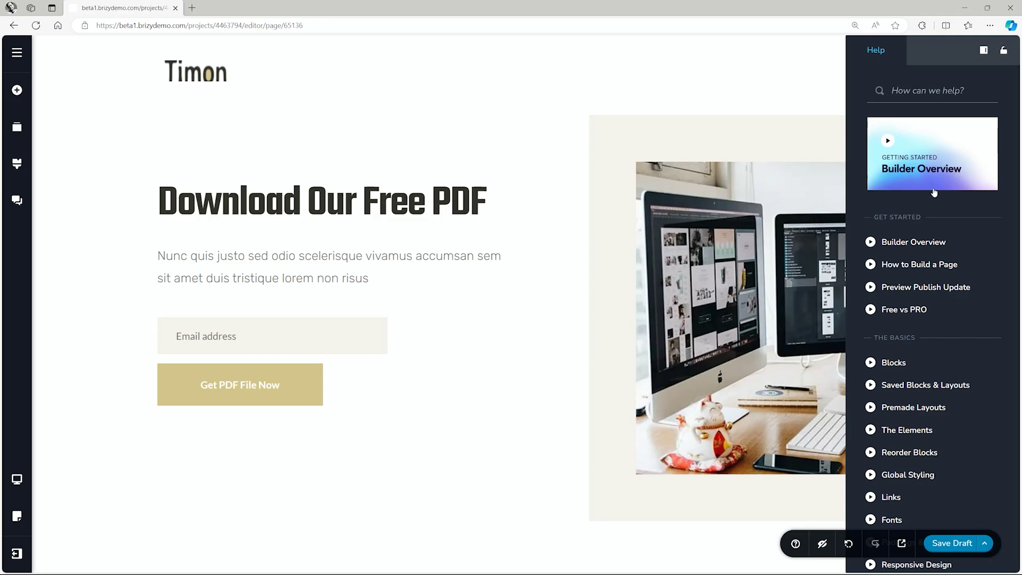
scroll(935, 193, down, 5)
scroll(935, 193, down, 5)
scroll(934, 192, down, 3)
scroll(934, 192, down, 5)
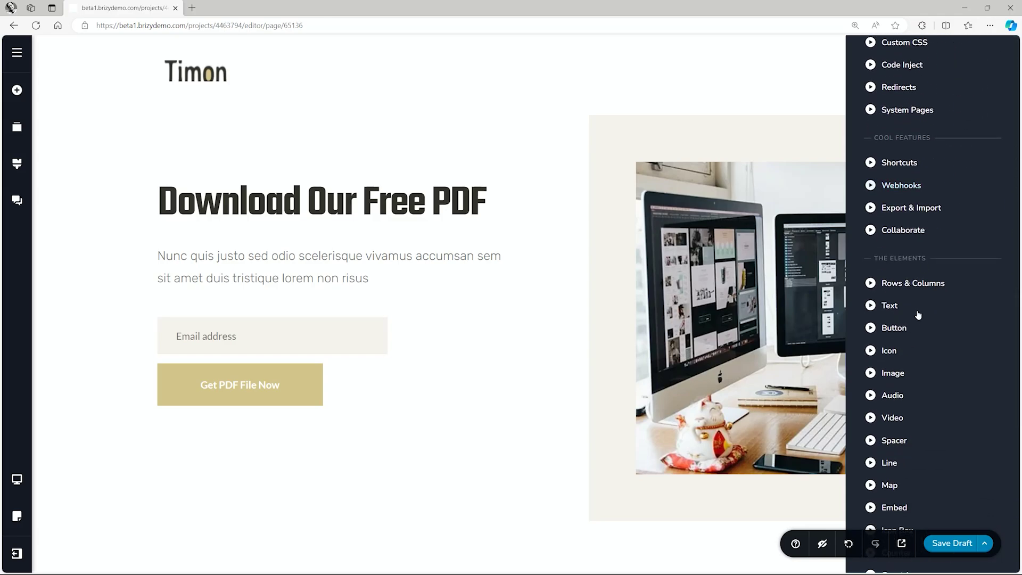
Step: Play the Icon element how-to video, pause it, then close it
click(892, 350)
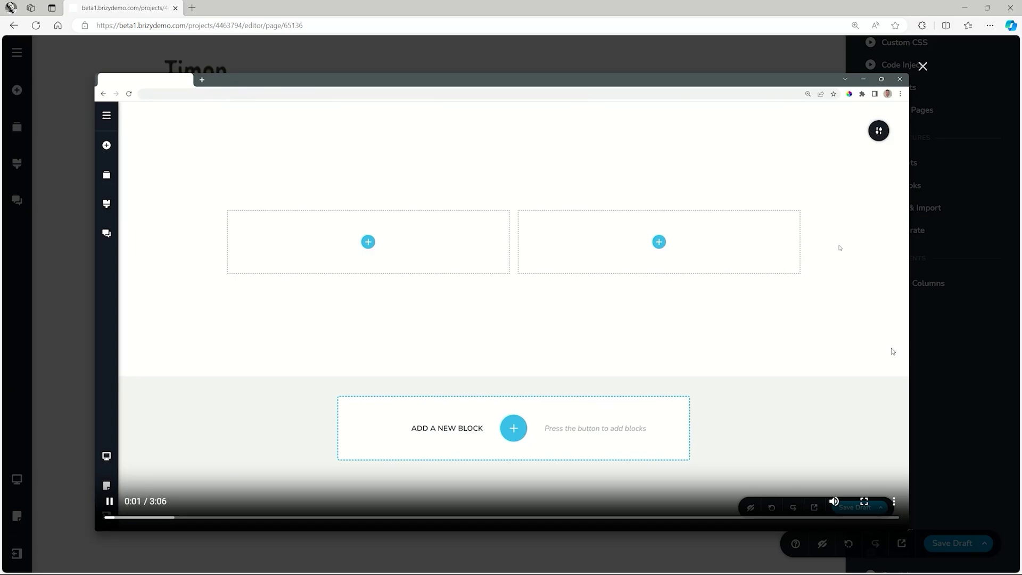
click(475, 425)
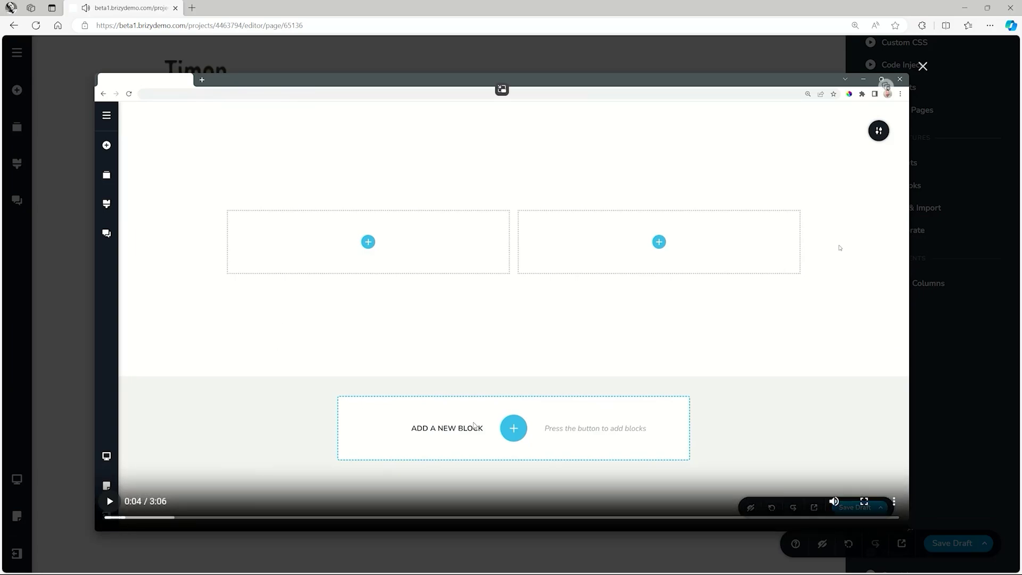
click(922, 67)
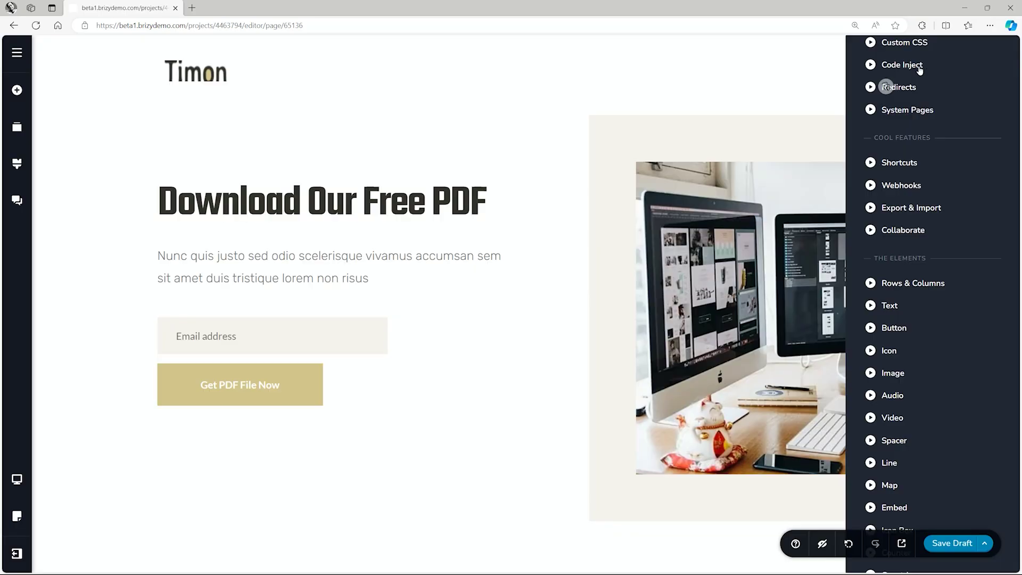